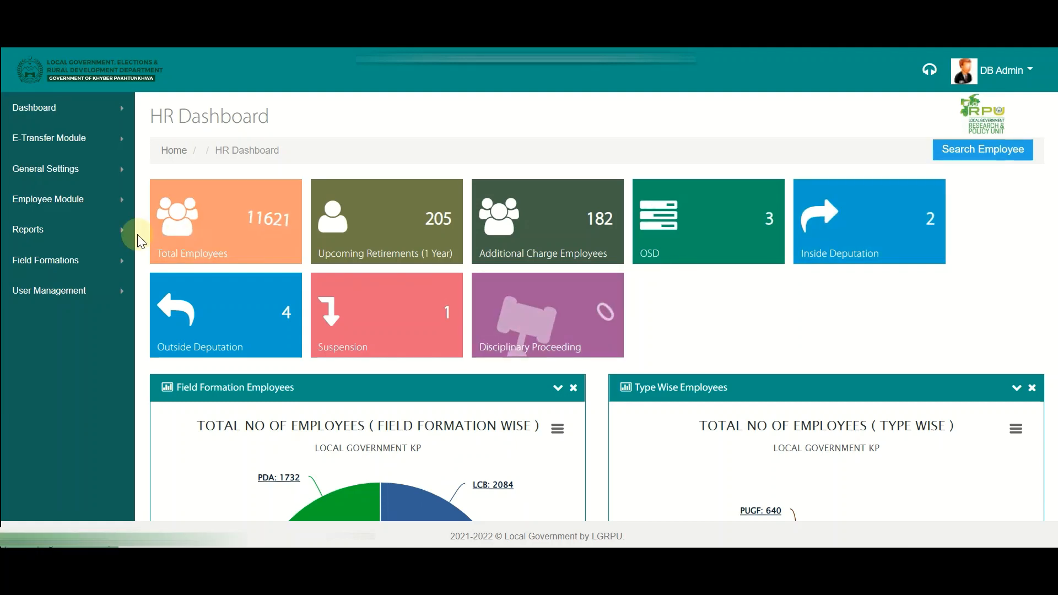
Step: Open the Sanction Posts report and search it for district ABBOTTABAD, field formation type LCB and field formation TMA ABBOTTABAD
left_click(33, 236)
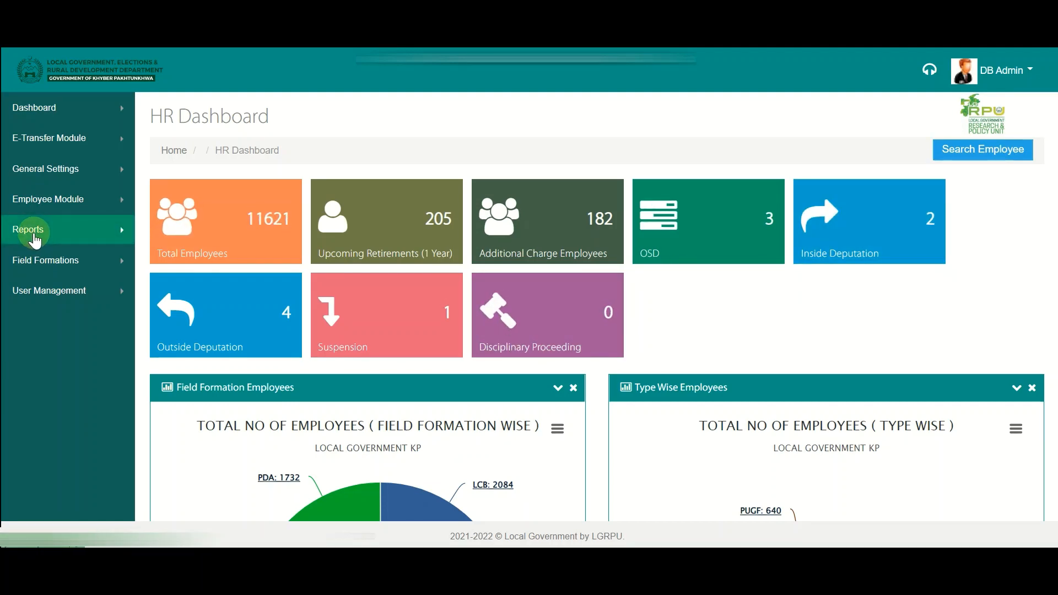
left_click(69, 252)
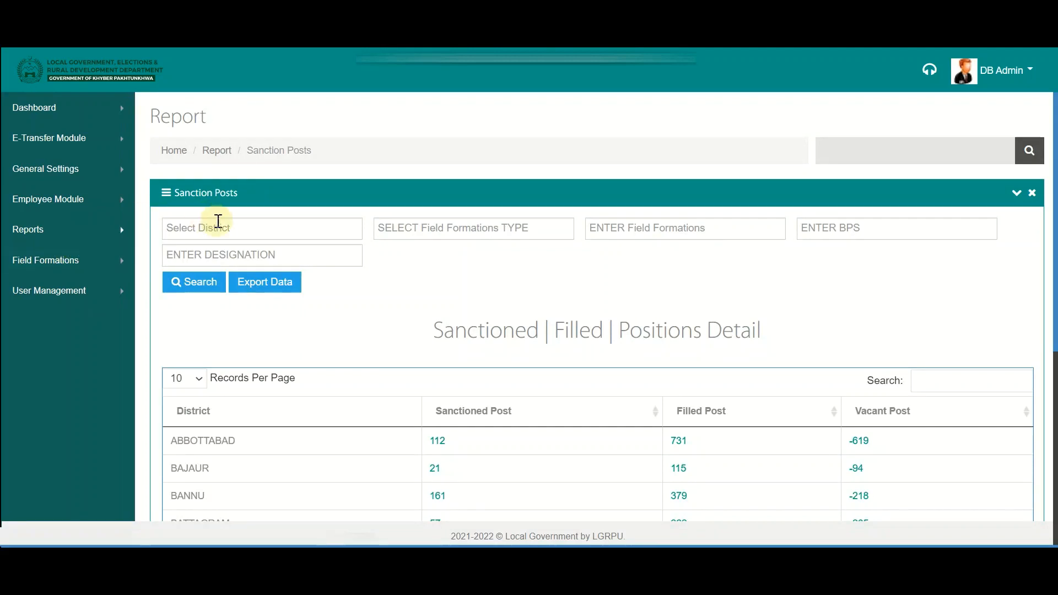
left_click(220, 226)
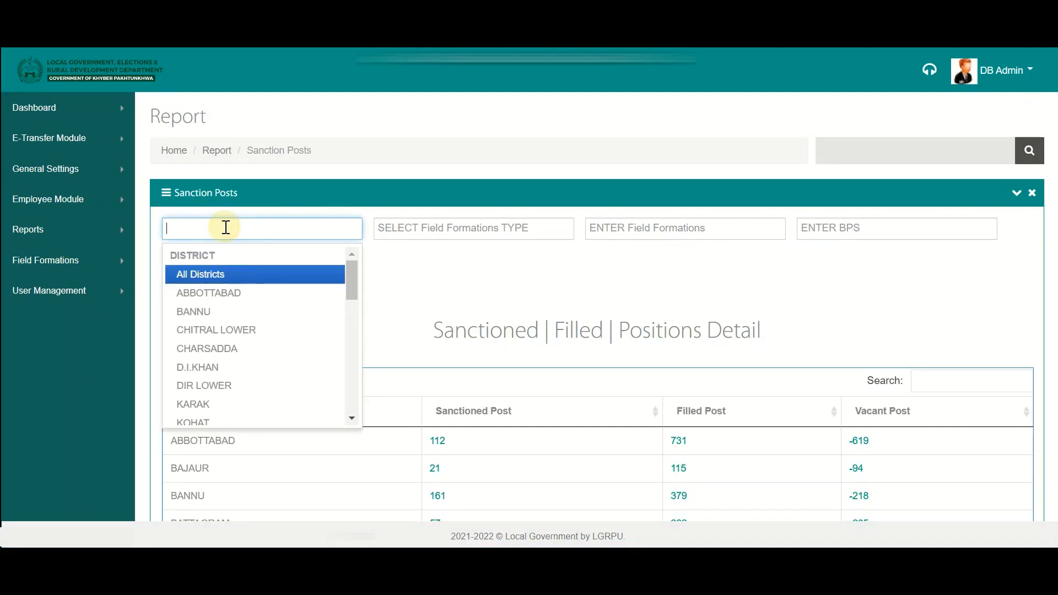
left_click(215, 297)
left_click(446, 228)
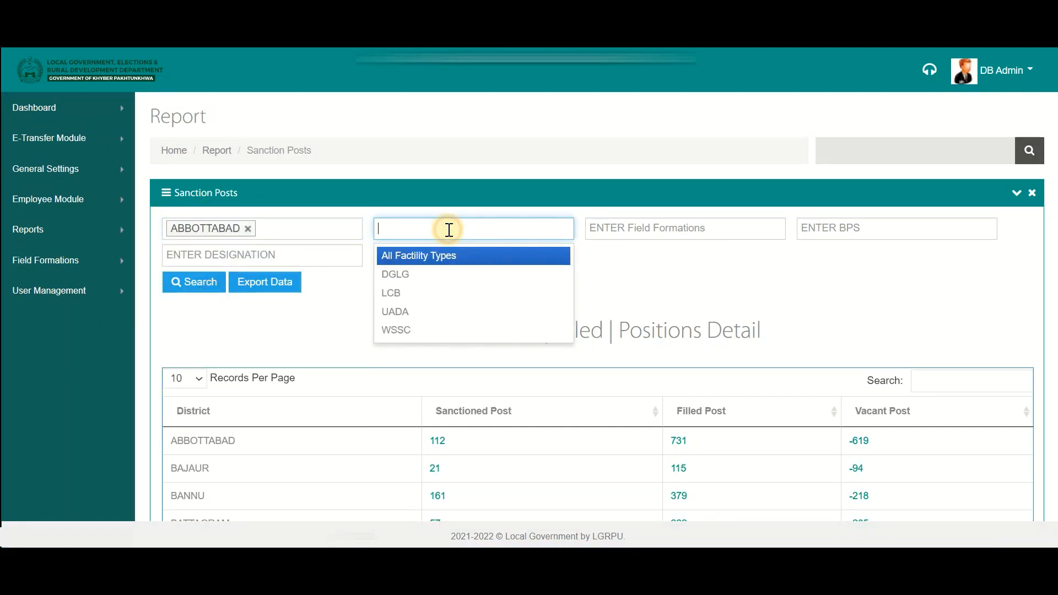
left_click(436, 293)
left_click(633, 229)
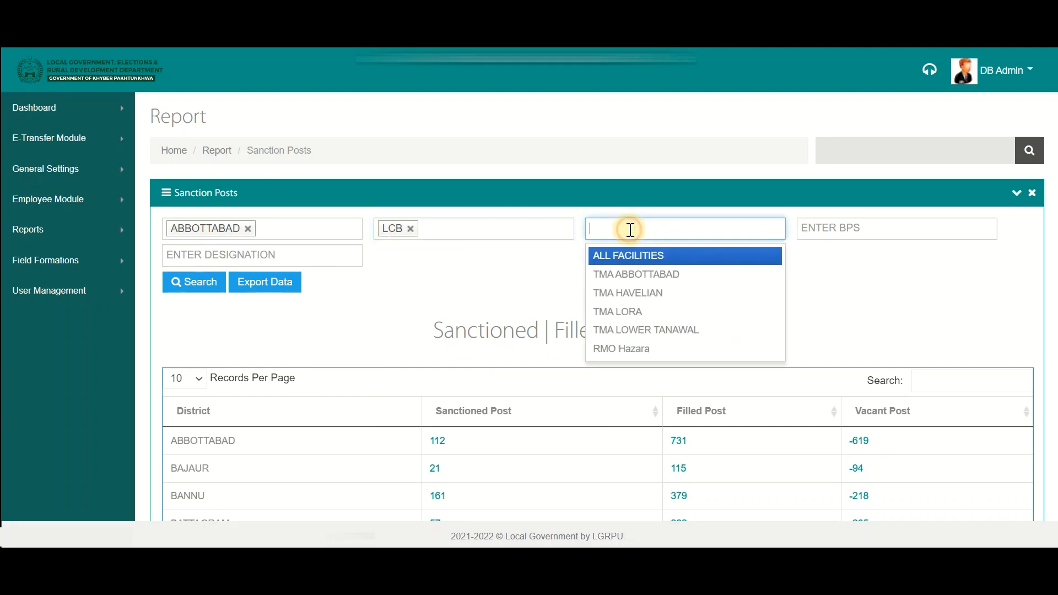
left_click(633, 274)
left_click(196, 282)
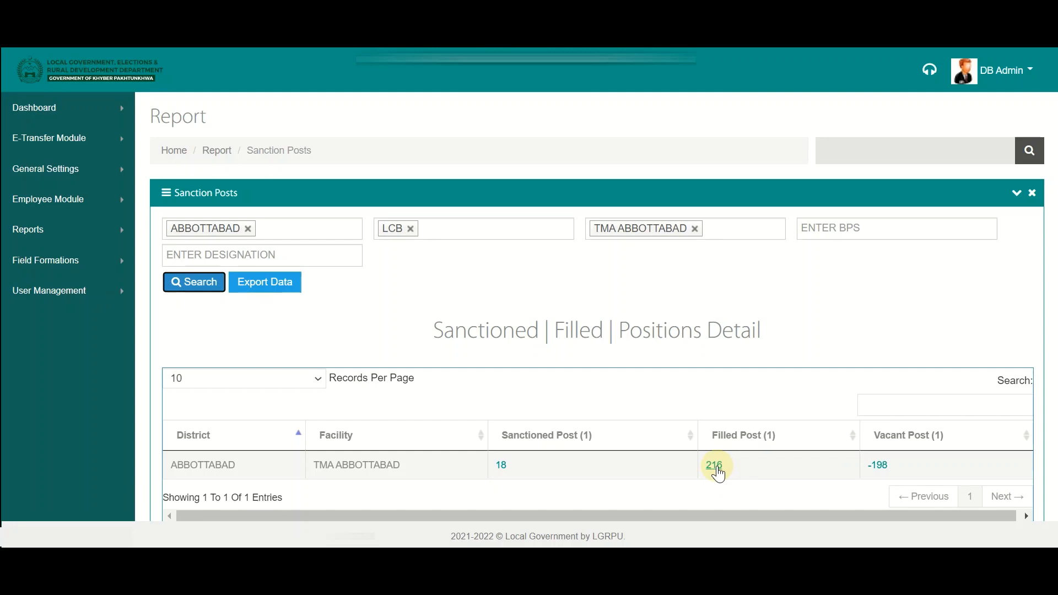
Step: Examine the designation-wise breakdown of TMA ABBOTTABAD's sanctioned posts, and rerun the search to return to the summary
left_click(500, 466)
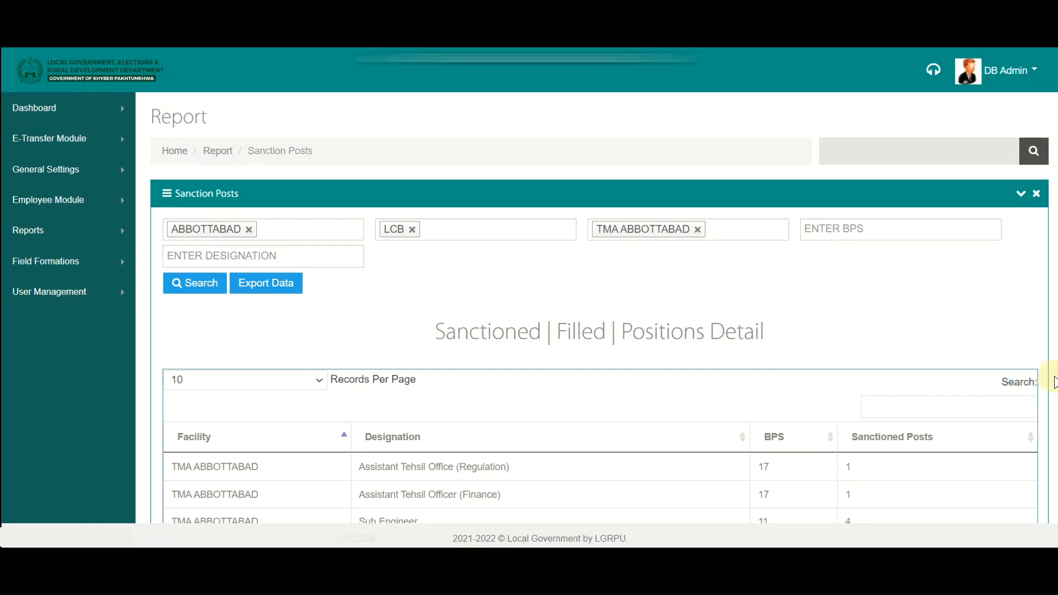
scroll(1047, 364, "down", 3)
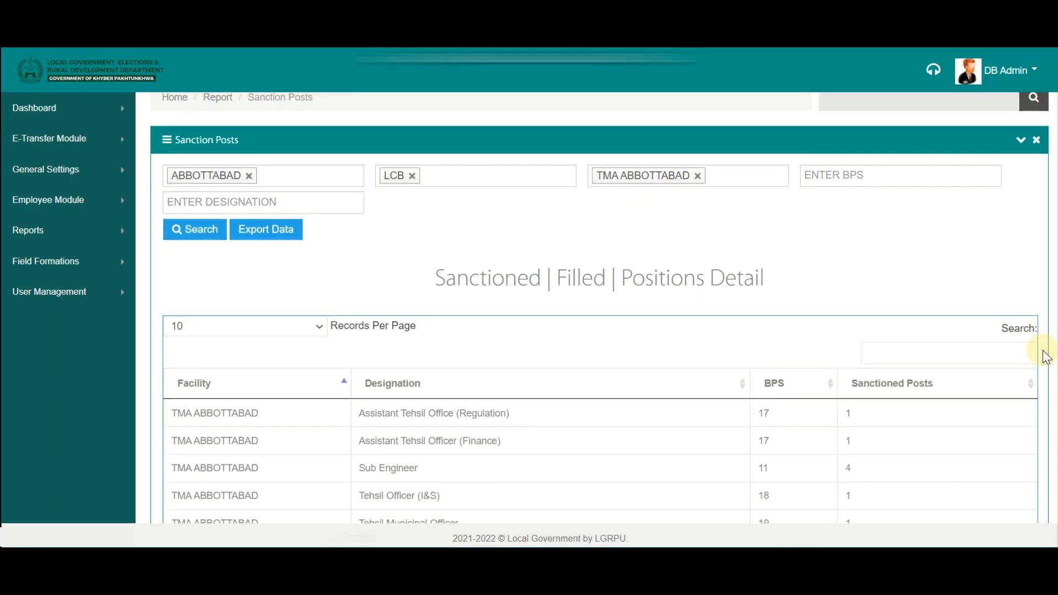
scroll(1048, 357, "down", 1)
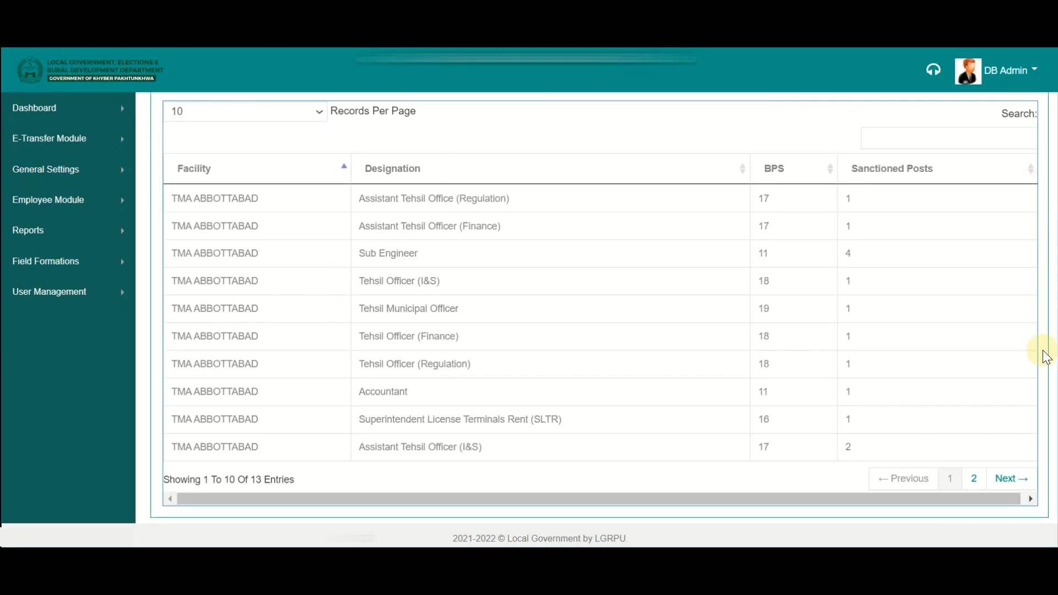
scroll(1046, 357, "up", 4)
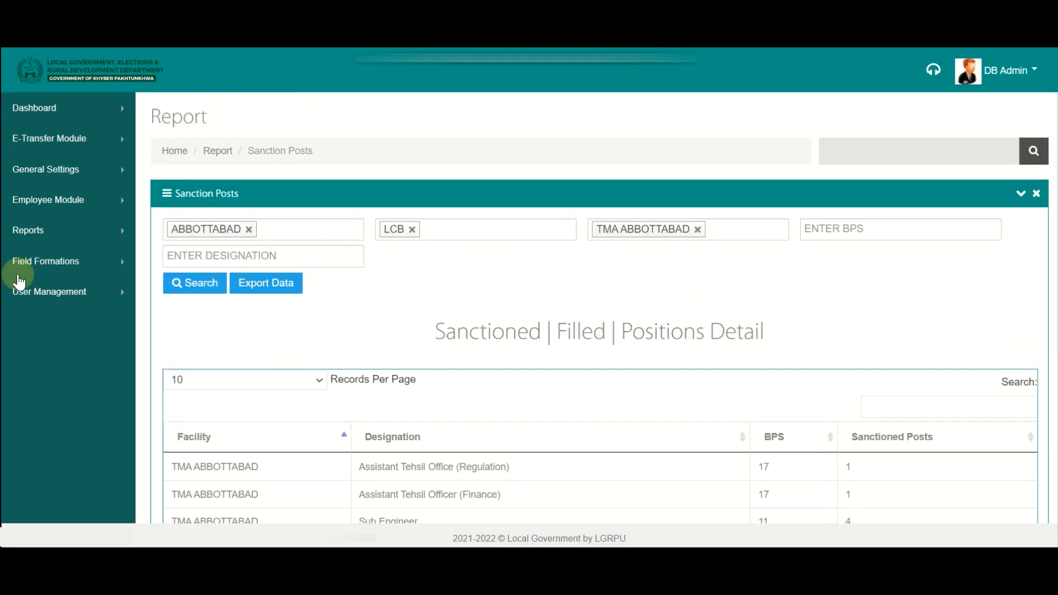
left_click(192, 288)
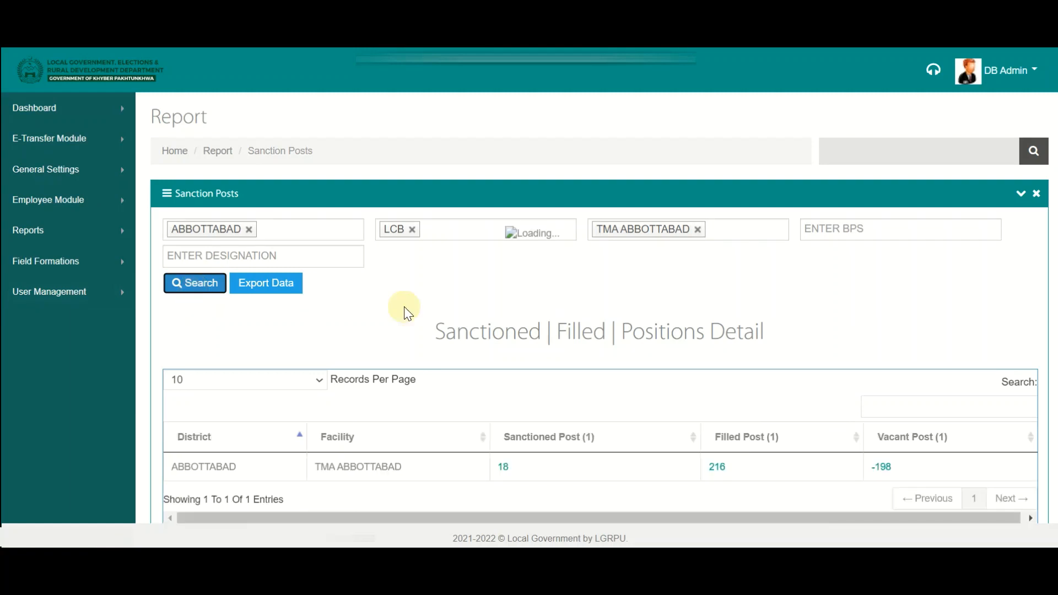
Step: Examine the list of employees holding TMA ABBOTTABAD's filled posts, and rerun the search to return to the summary
left_click(719, 470)
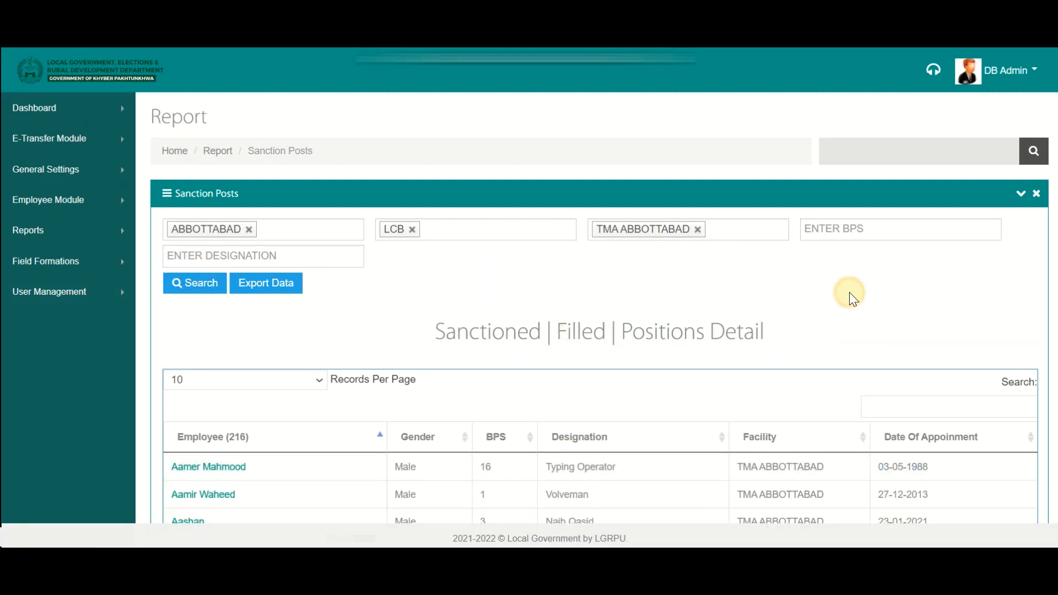
scroll(851, 297, "down", 3)
scroll(849, 292, "down", 2)
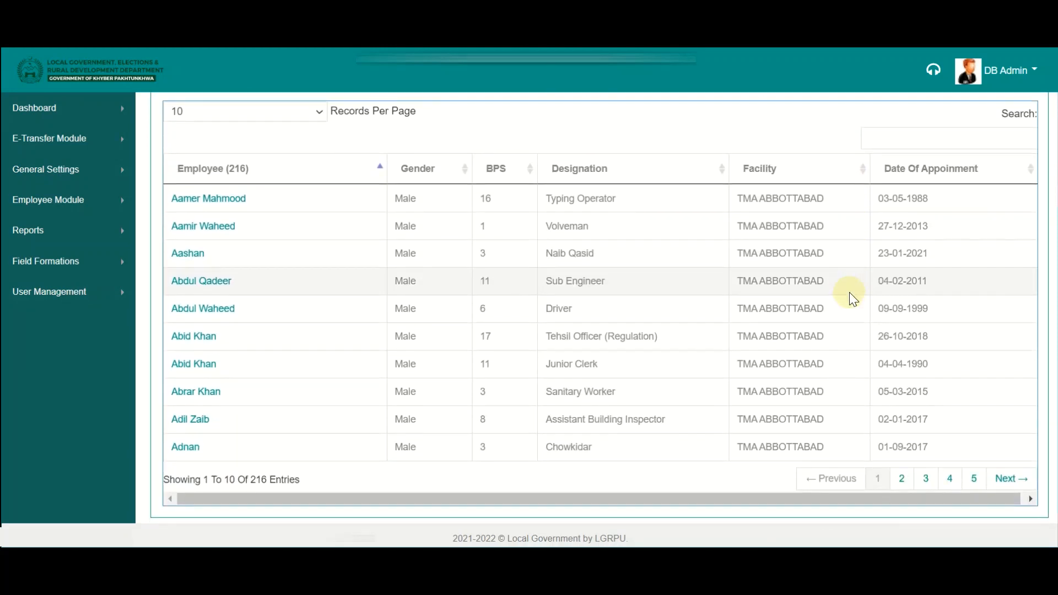
scroll(849, 292, "up", 1)
scroll(850, 295, "up", 1)
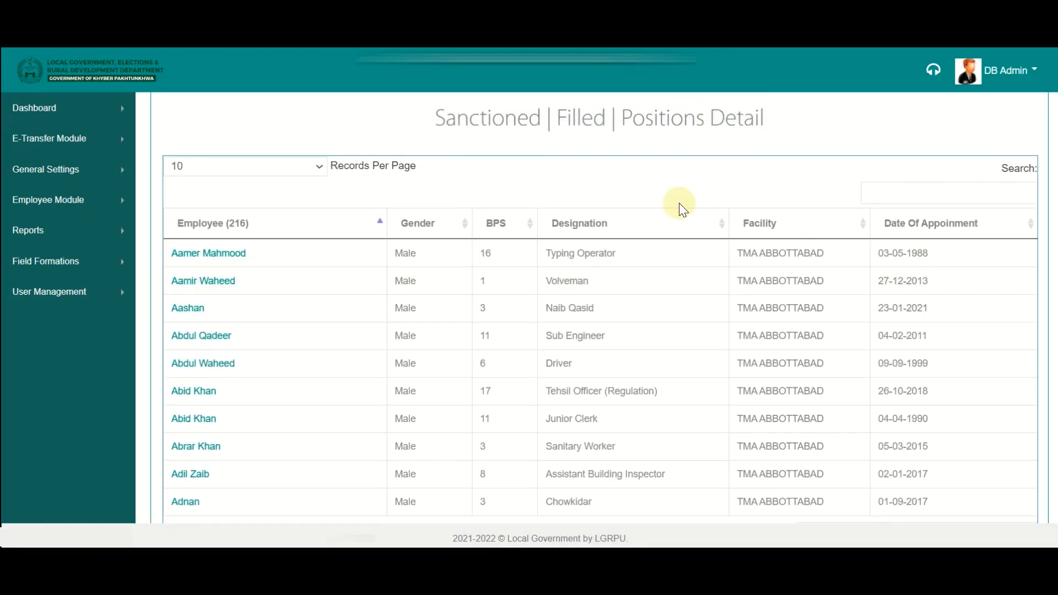
scroll(679, 204, "up", 2)
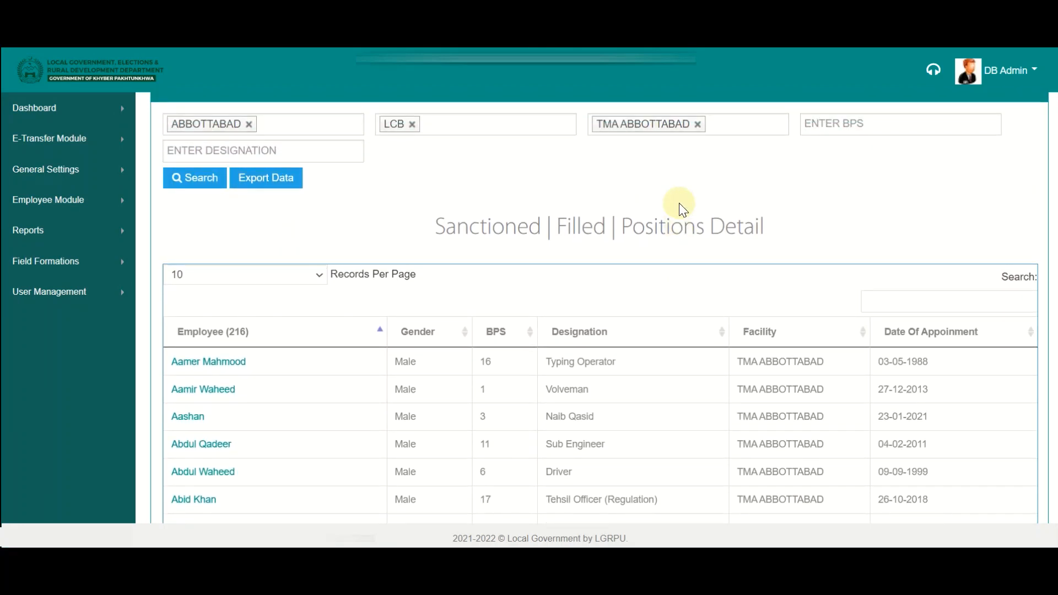
left_click(194, 179)
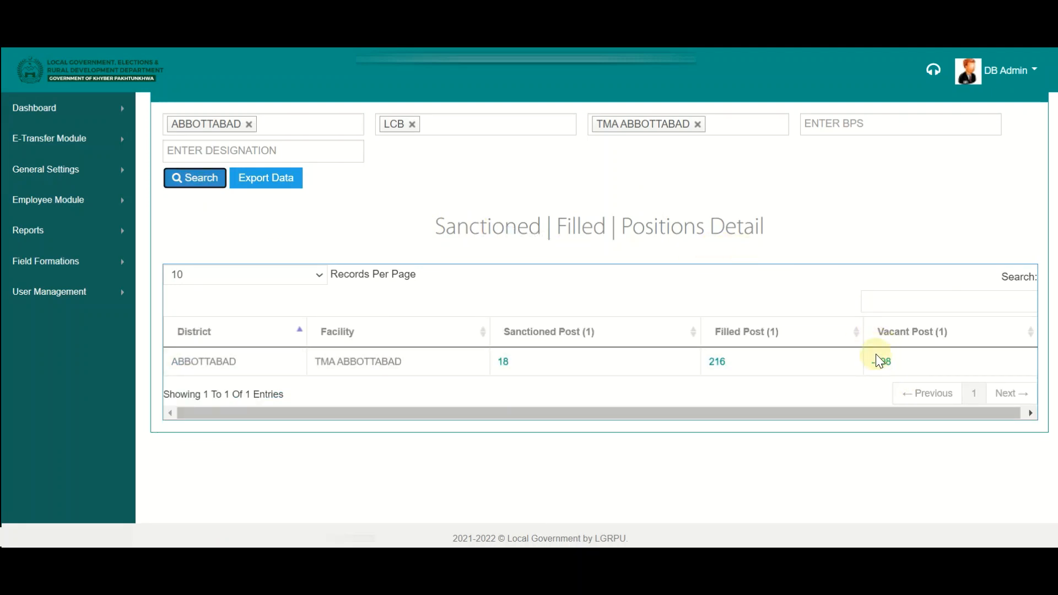
left_click(277, 221)
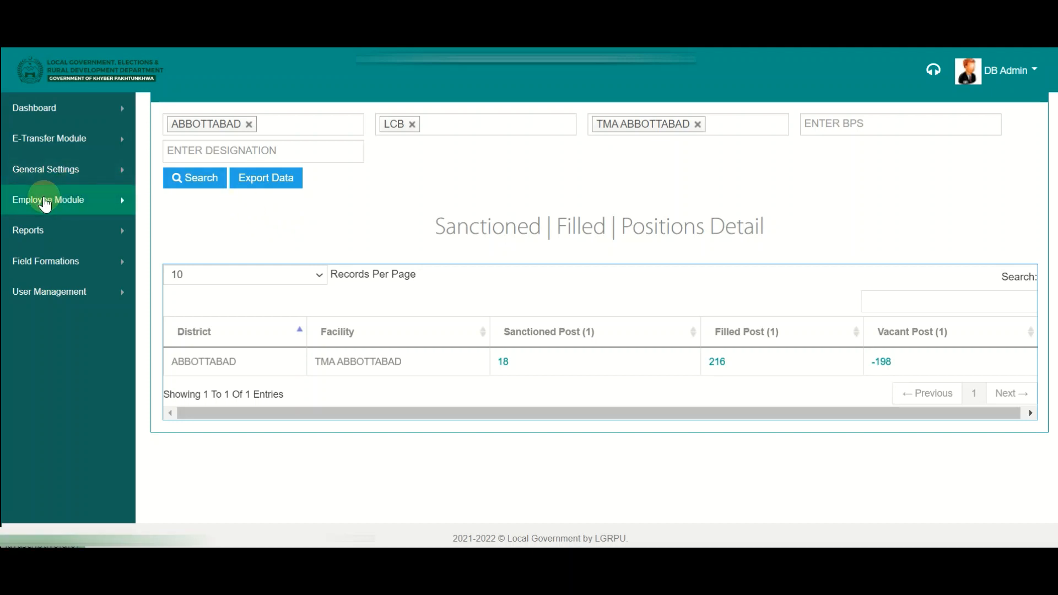
Step: Open the Employee Module's Sanctioned Posts page and look through the list of existing posts
left_click(39, 206)
scroll(40, 205, "down", 1)
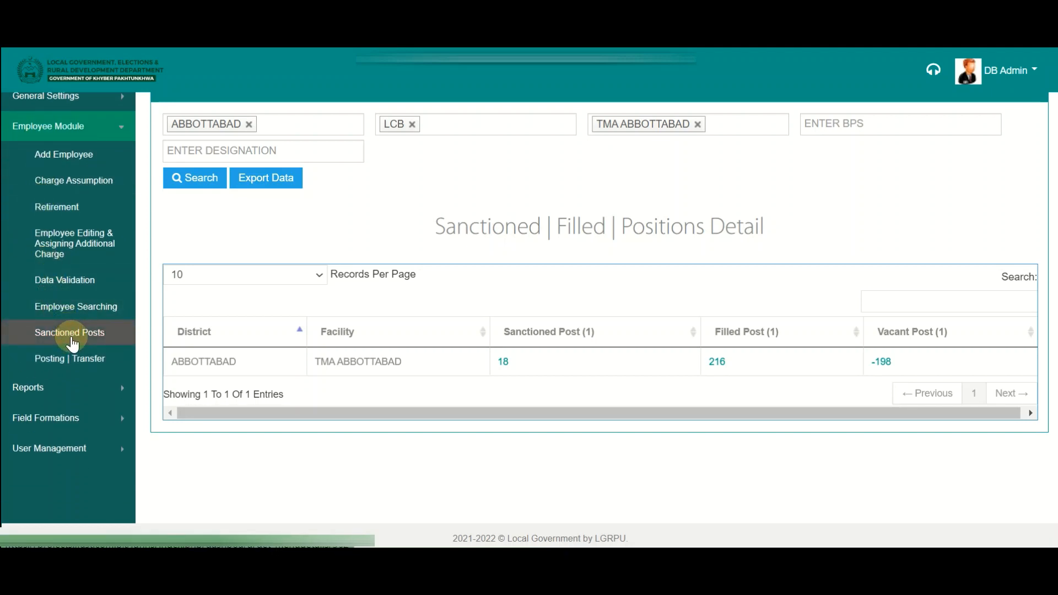
left_click(72, 341)
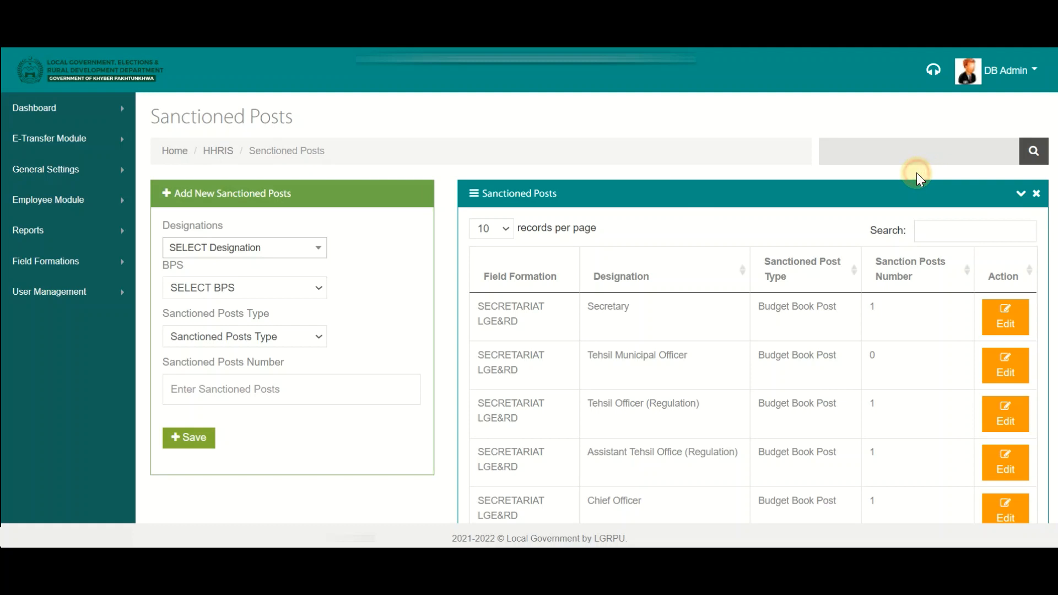
scroll(918, 173, "down", 2)
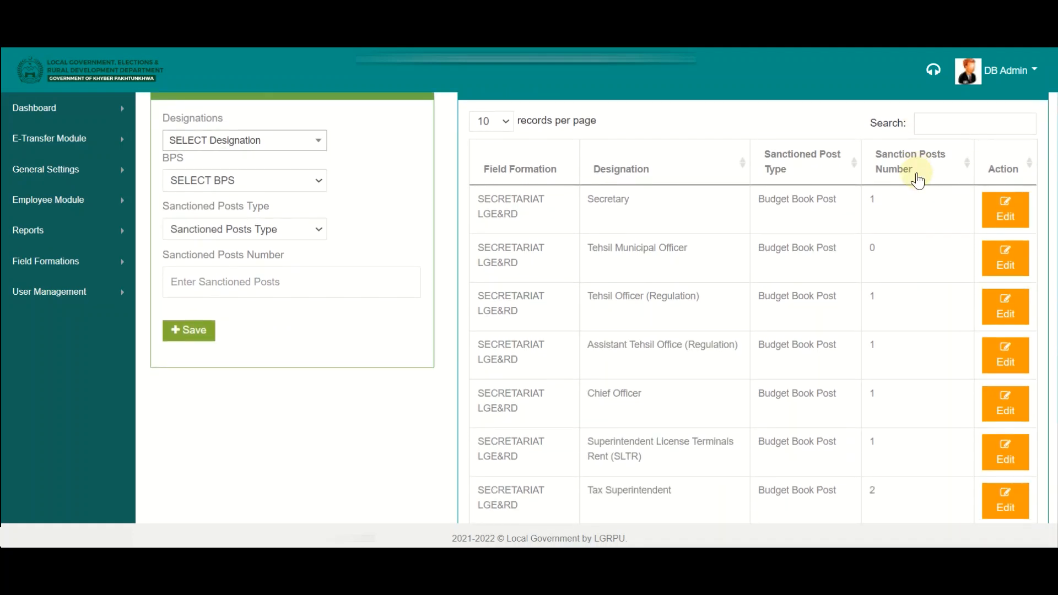
scroll(918, 180, "down", 1)
scroll(919, 180, "down", 1)
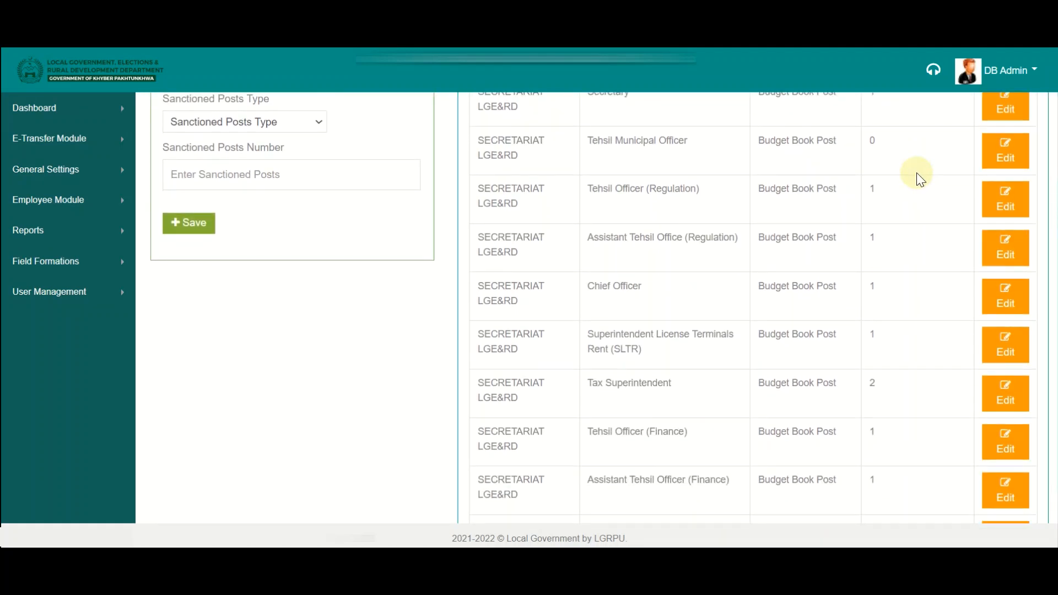
scroll(917, 175, "up", 4)
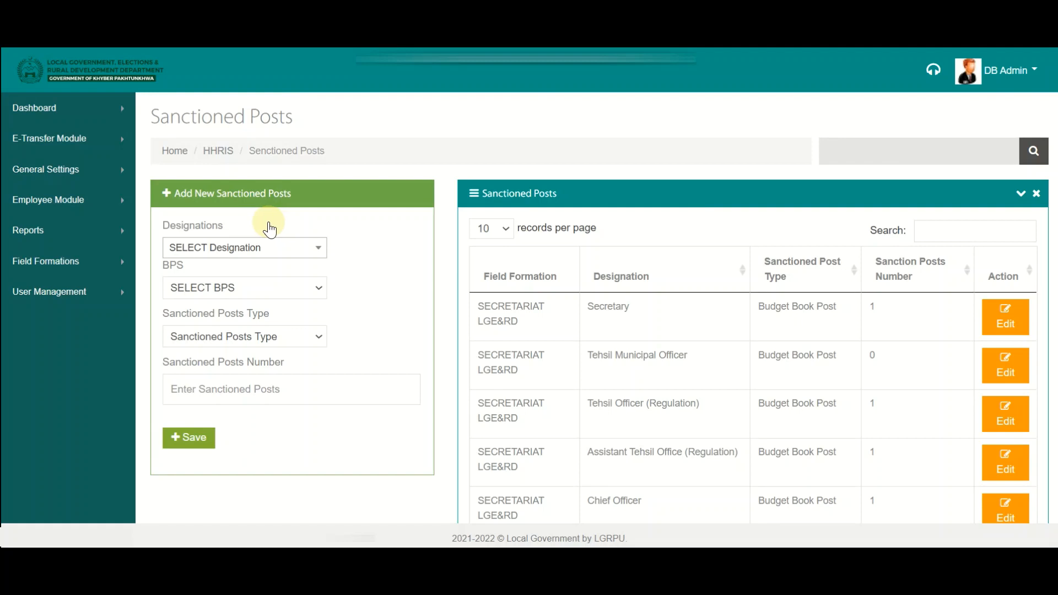
Step: Fill in the new sanctioned post form with designation Stenographer, BPS 12, type Budget Book Post and posts number 3
left_click(307, 248)
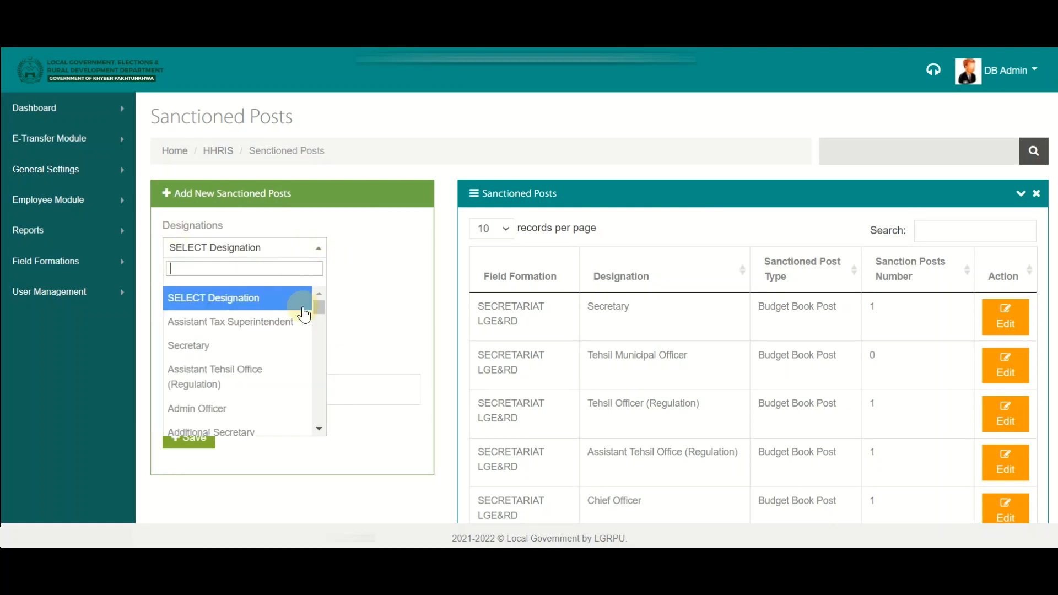
left_click_drag(316, 306, 317, 320)
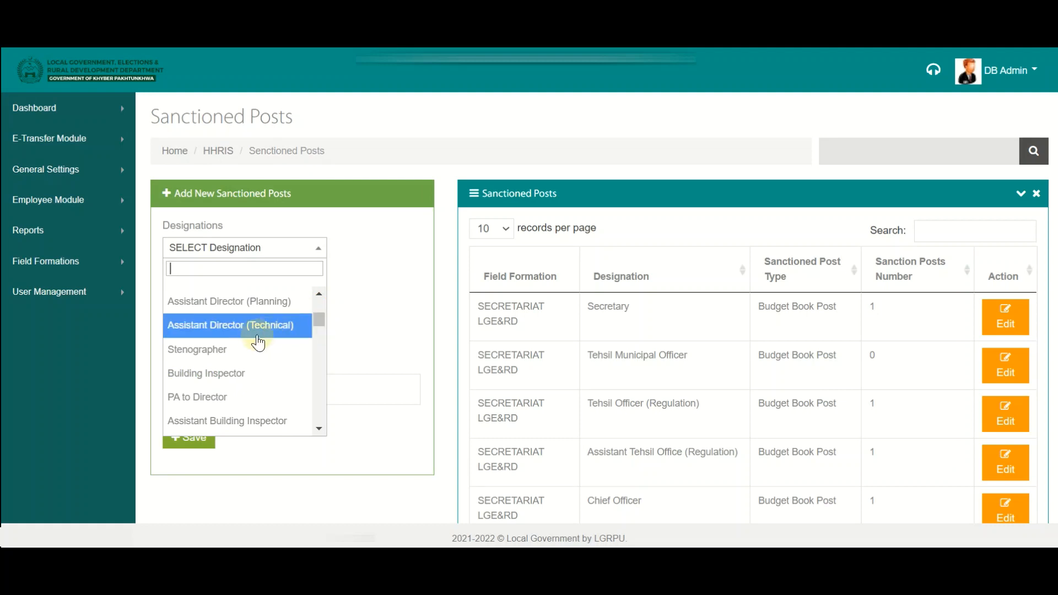
left_click(234, 350)
left_click(223, 288)
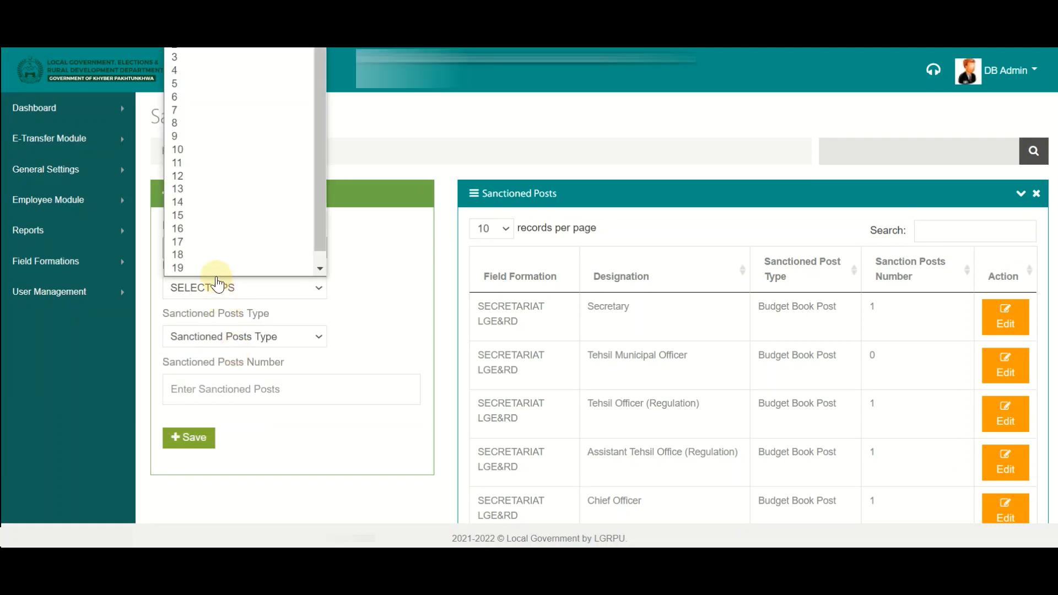
left_click(205, 175)
left_click(251, 338)
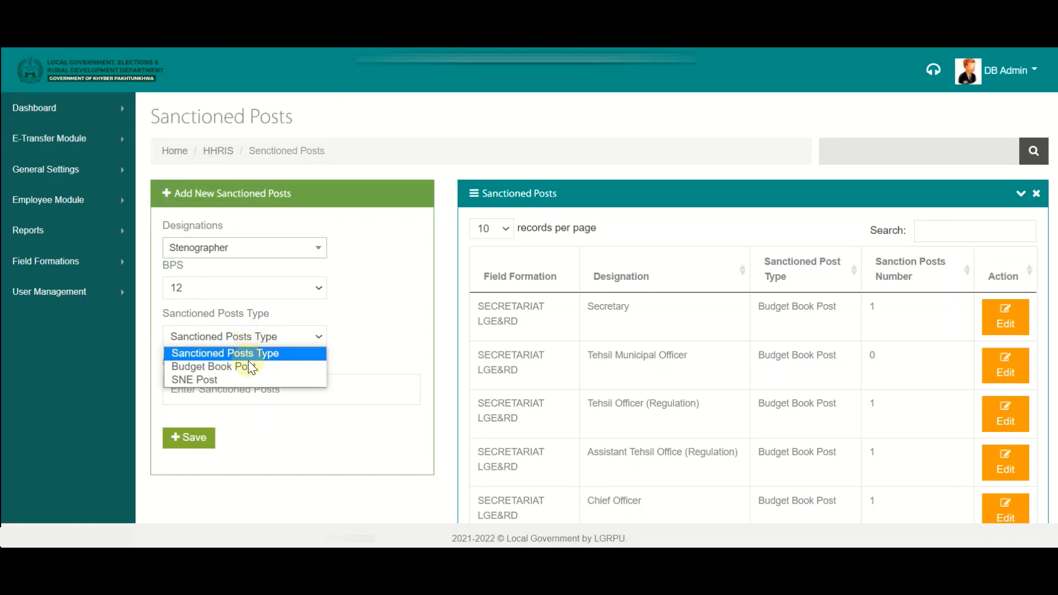
left_click(249, 364)
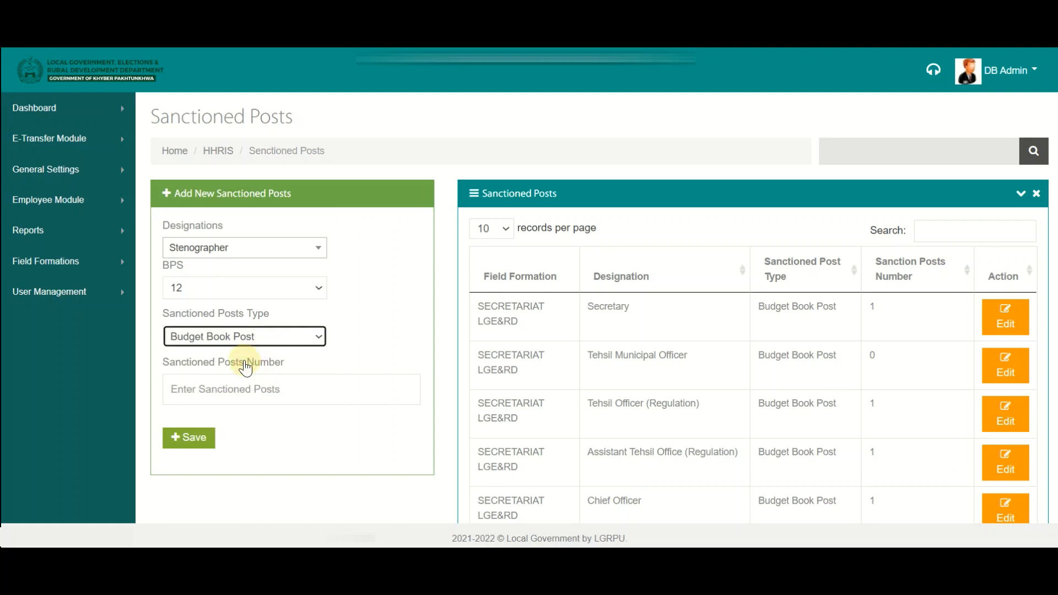
left_click(396, 330)
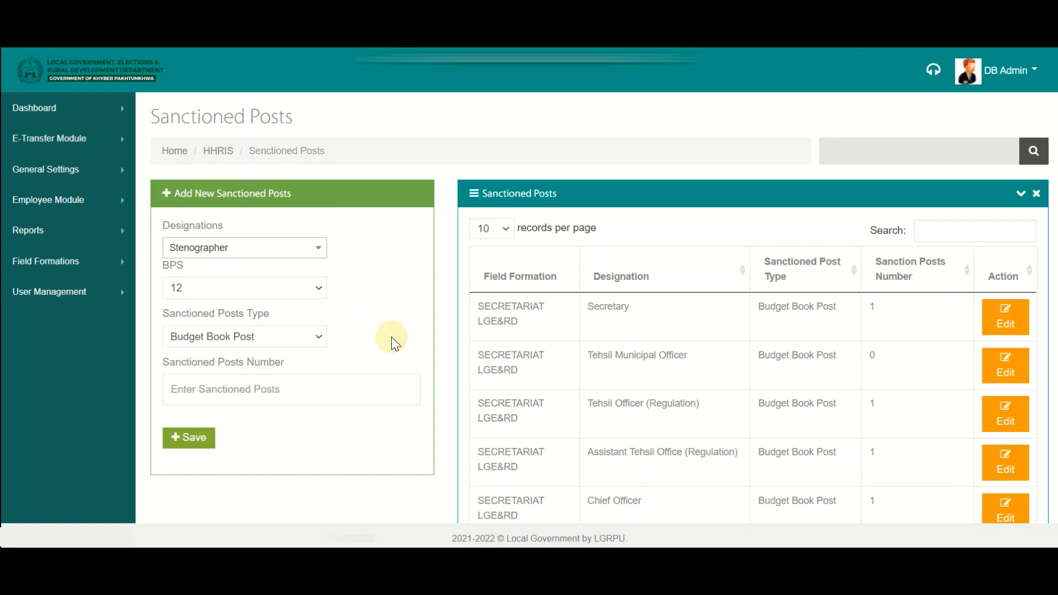
left_click(332, 388)
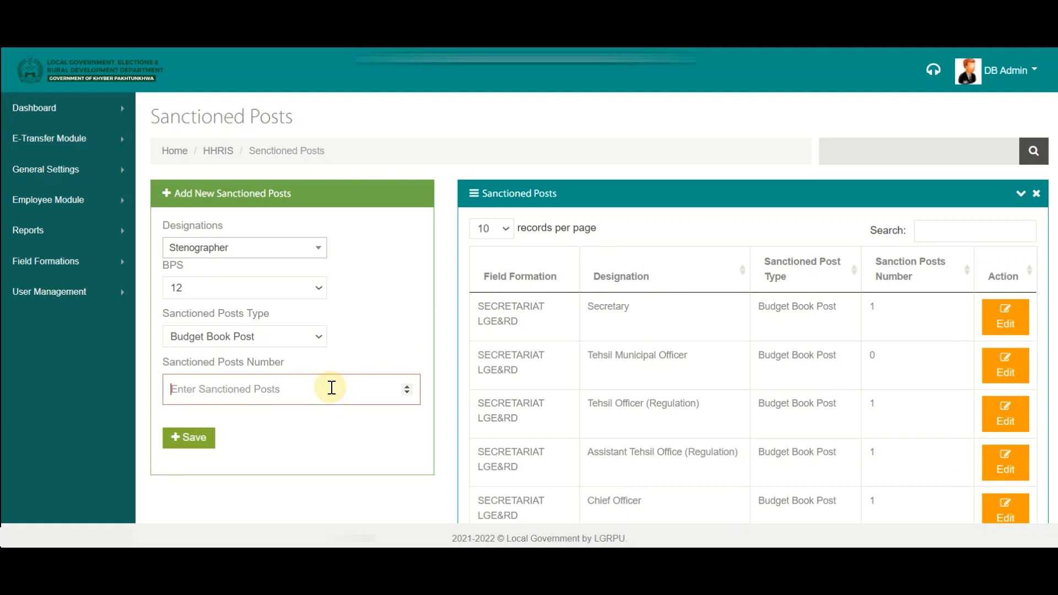
type("3")
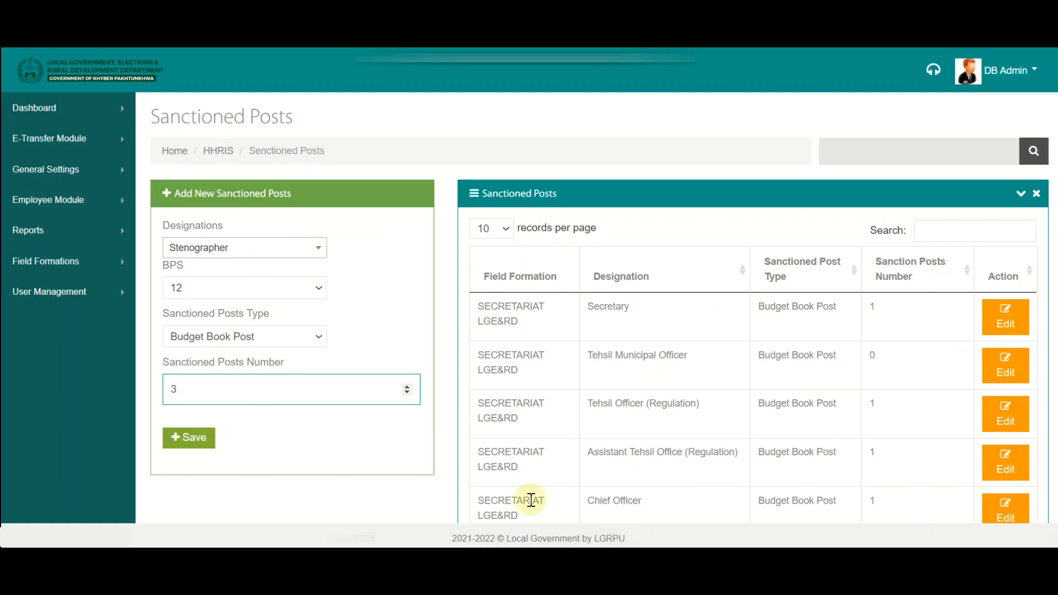
Step: Load the Assistant Tehsil Office (Regulation) sanctioned post into the form for editing
left_click(1014, 473)
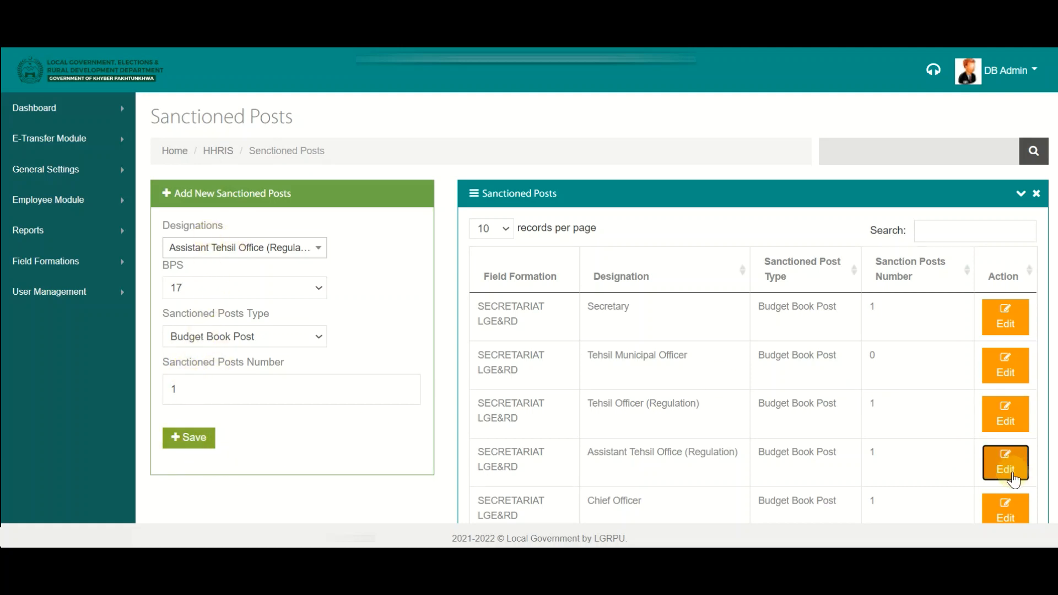
left_click(443, 181)
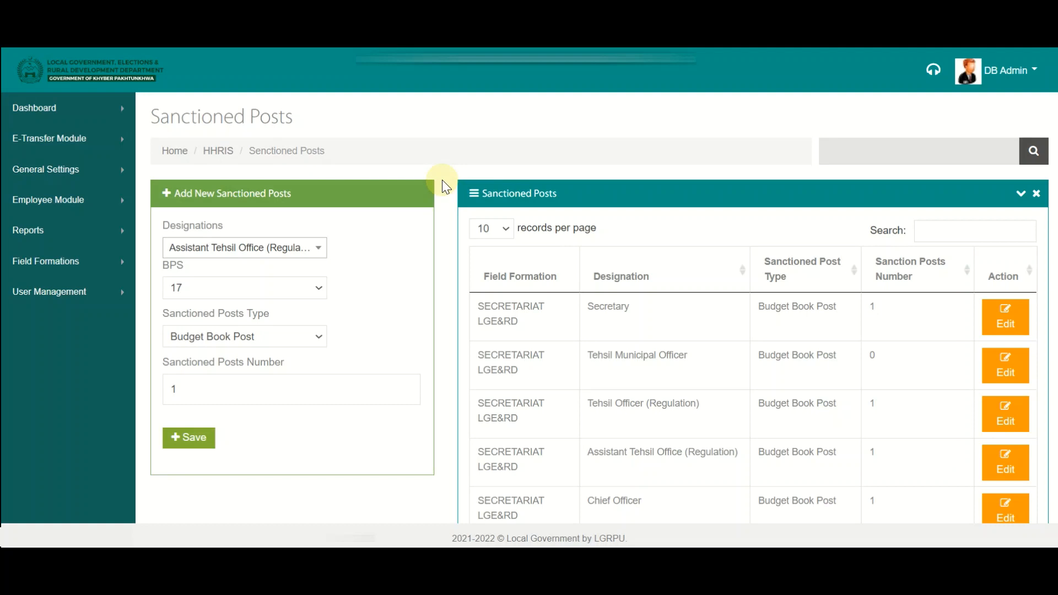
Step: Search the sanctioned posts list for "sub", and clear the search to restore the full list
left_click(938, 228)
type("sub")
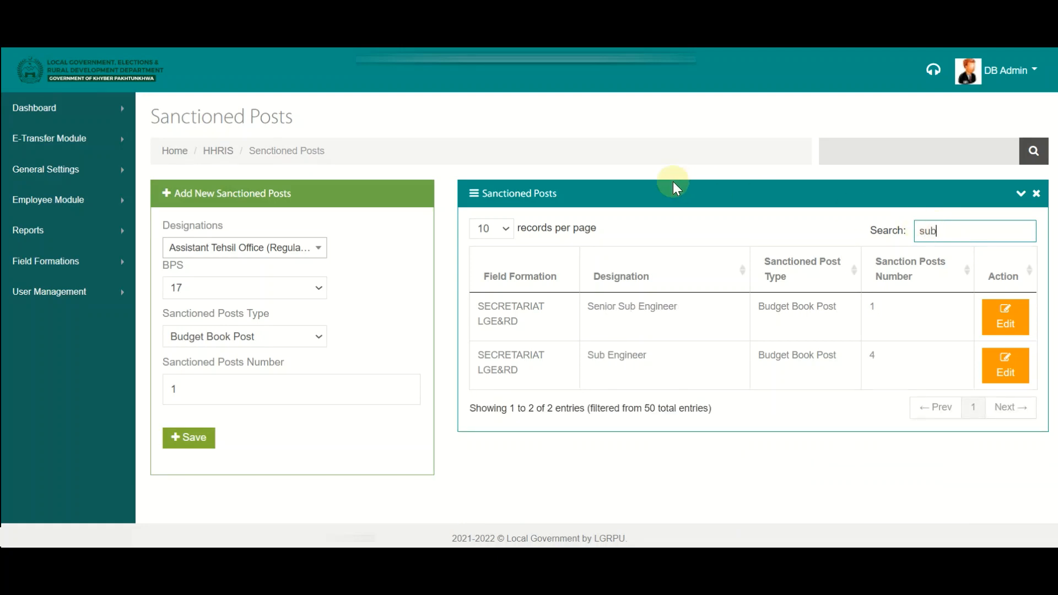
key("BackSpace")
key("BackSpace")
key("BackSpace")
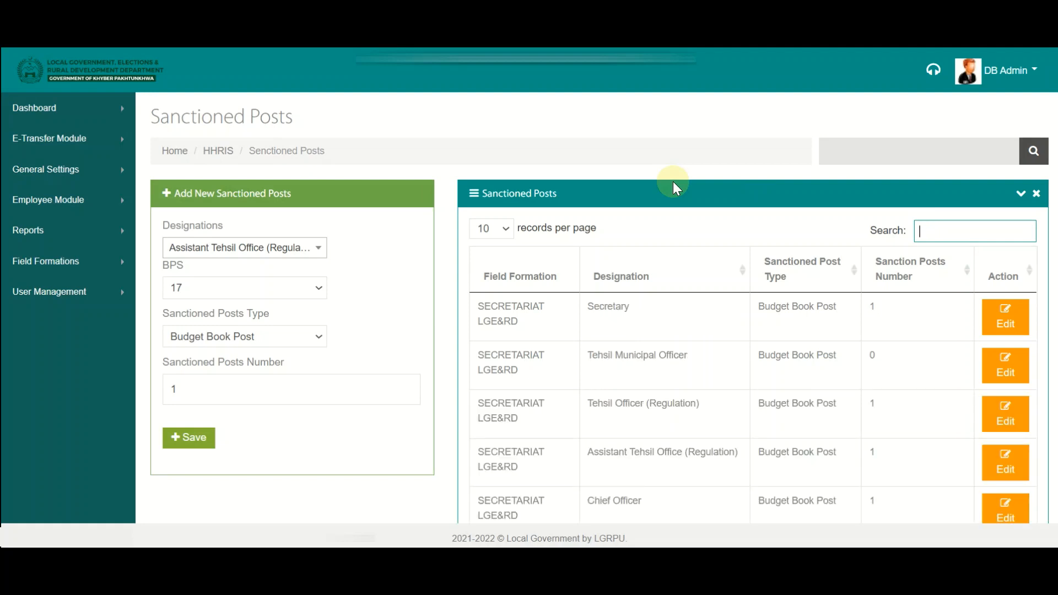